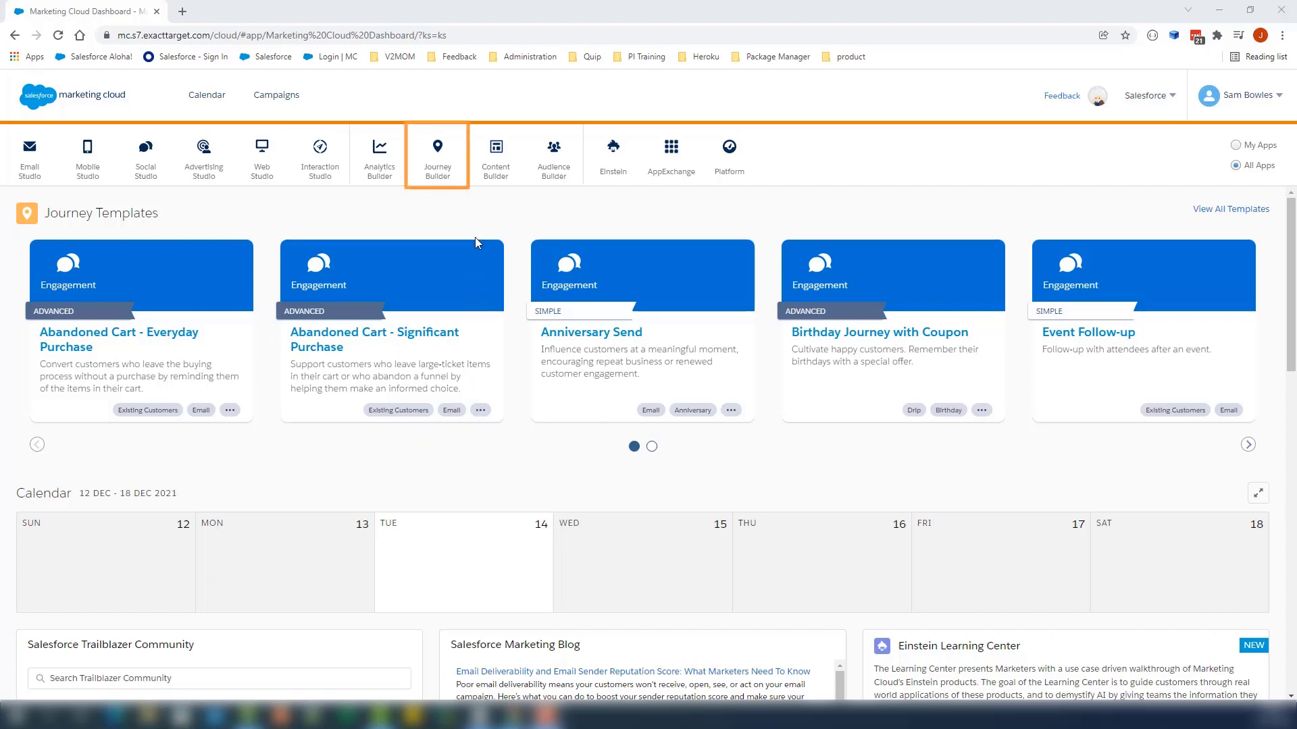
Go to Automation Studio from the Journey Builder menu in the app bar.
{"action": "mouse_move", "coordinate": [436, 166]}
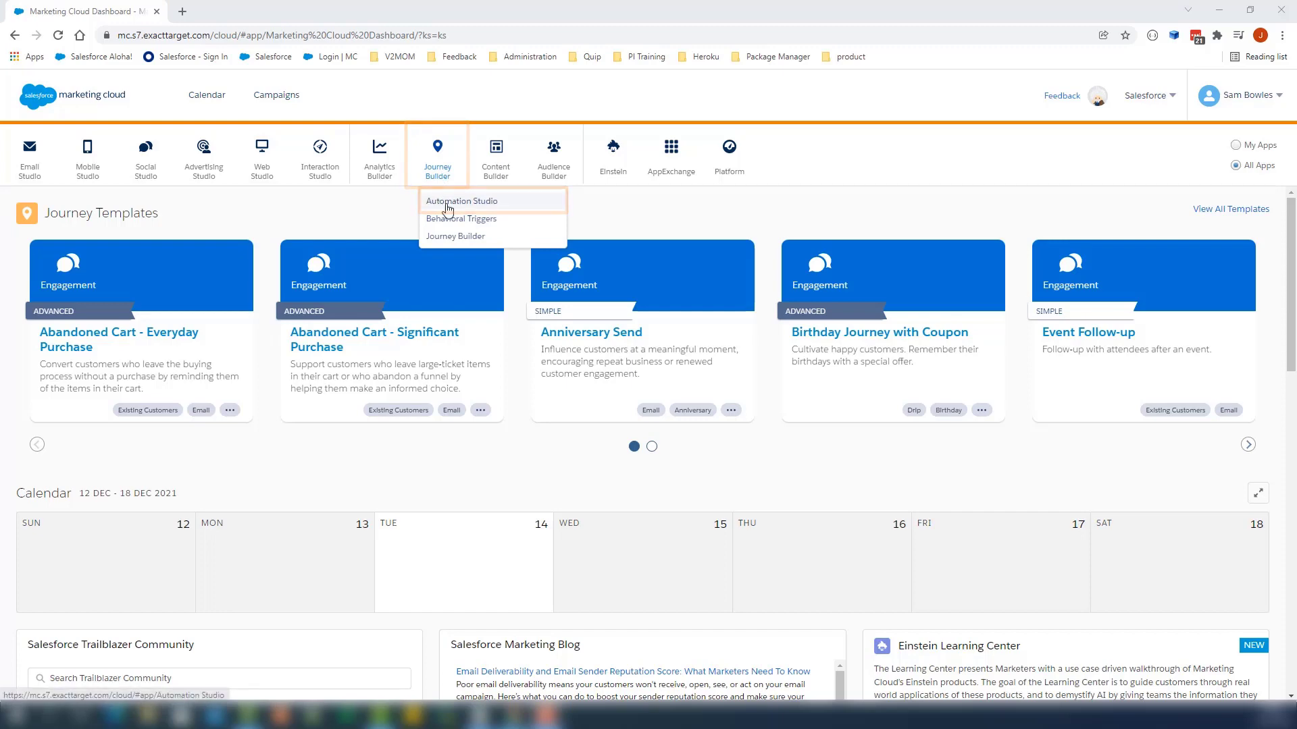
{"action": "left_click", "coordinate": [447, 202]}
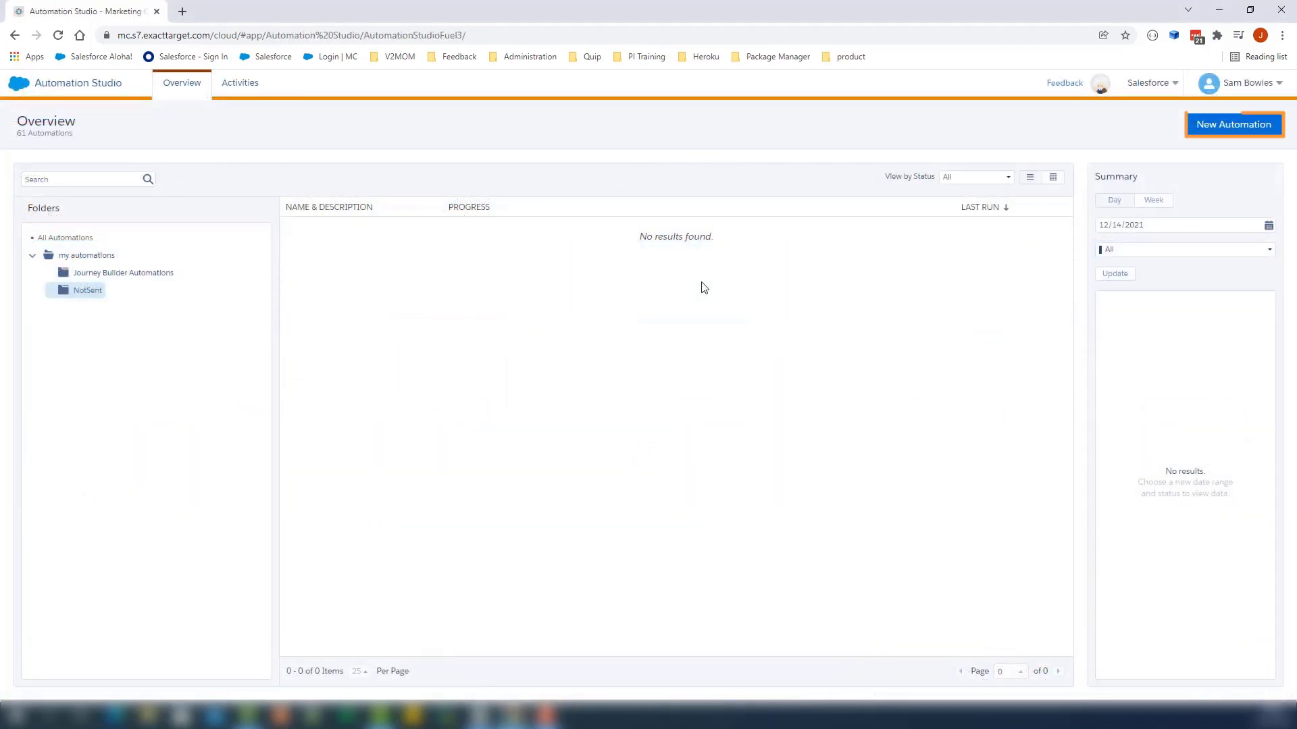
Create a new automation, name it 'Not Sent', and save the empty workflow.
{"action": "left_click", "coordinate": [1226, 130]}
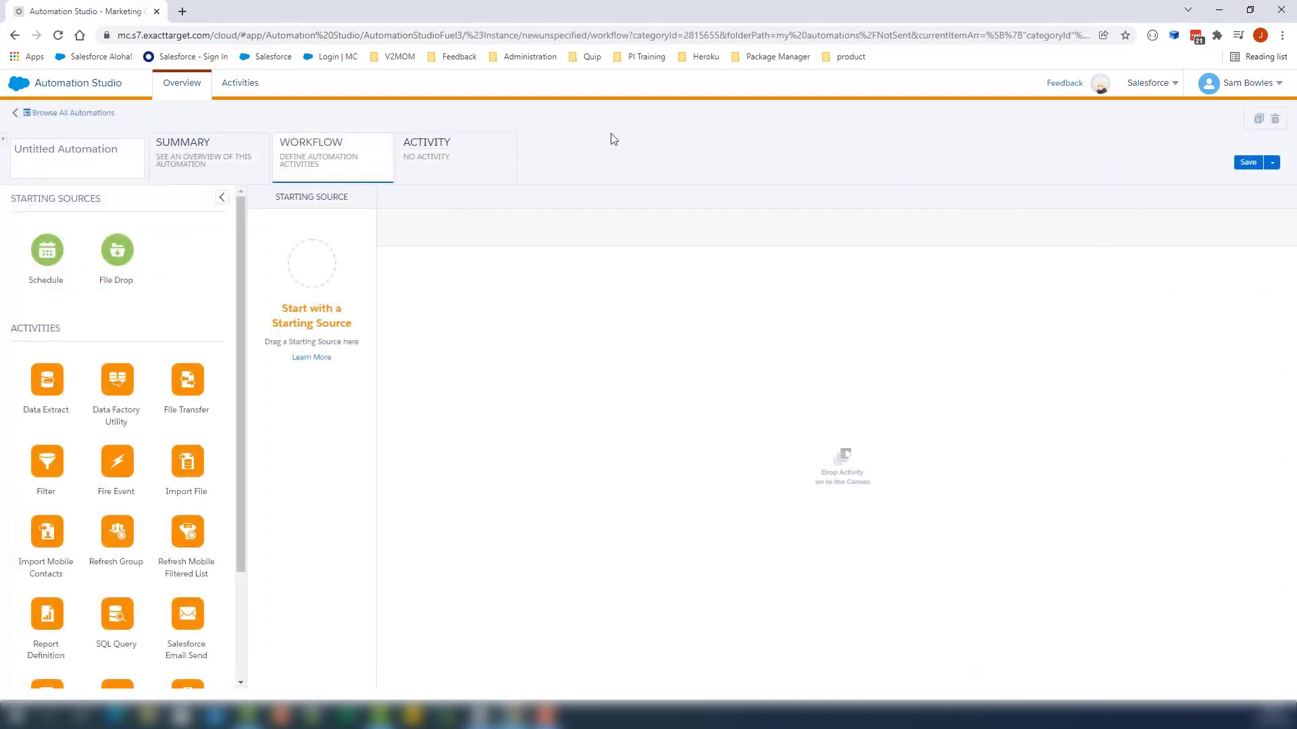
{"action": "left_click", "coordinate": [68, 152]}
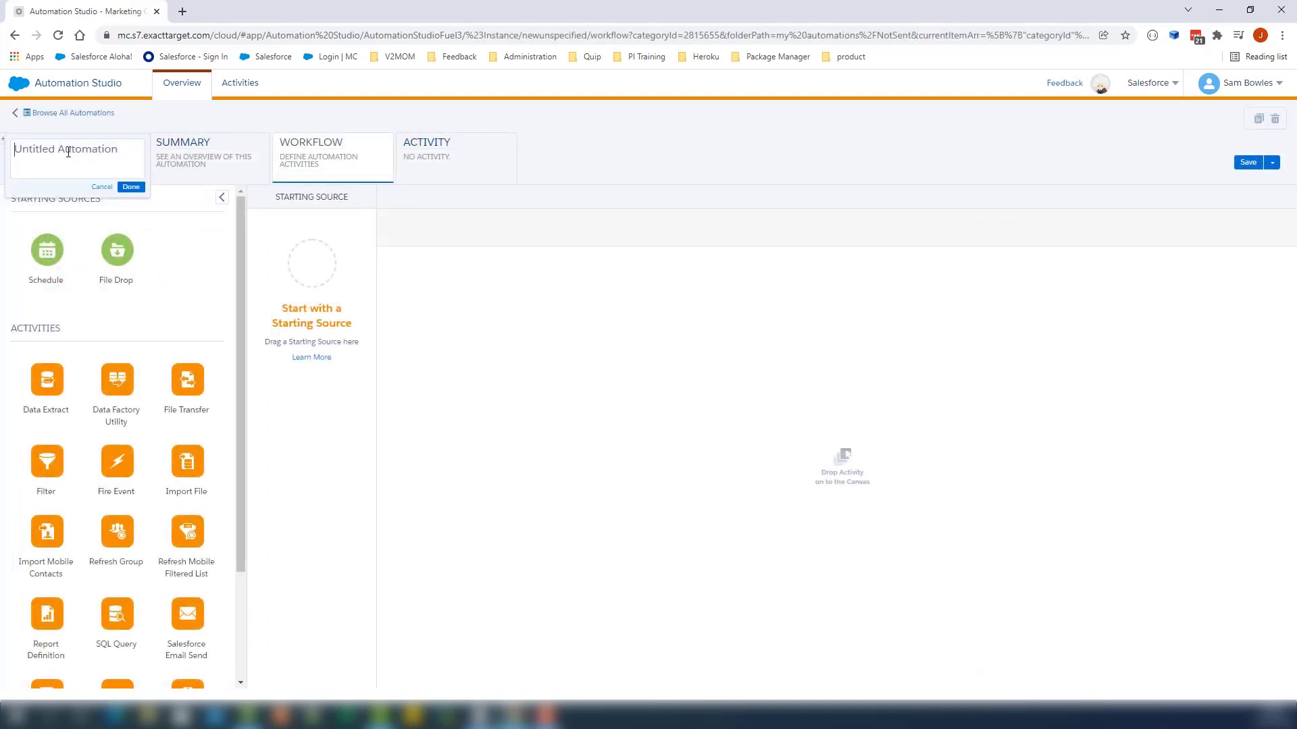
{"action": "type", "text": "Not Sent"}
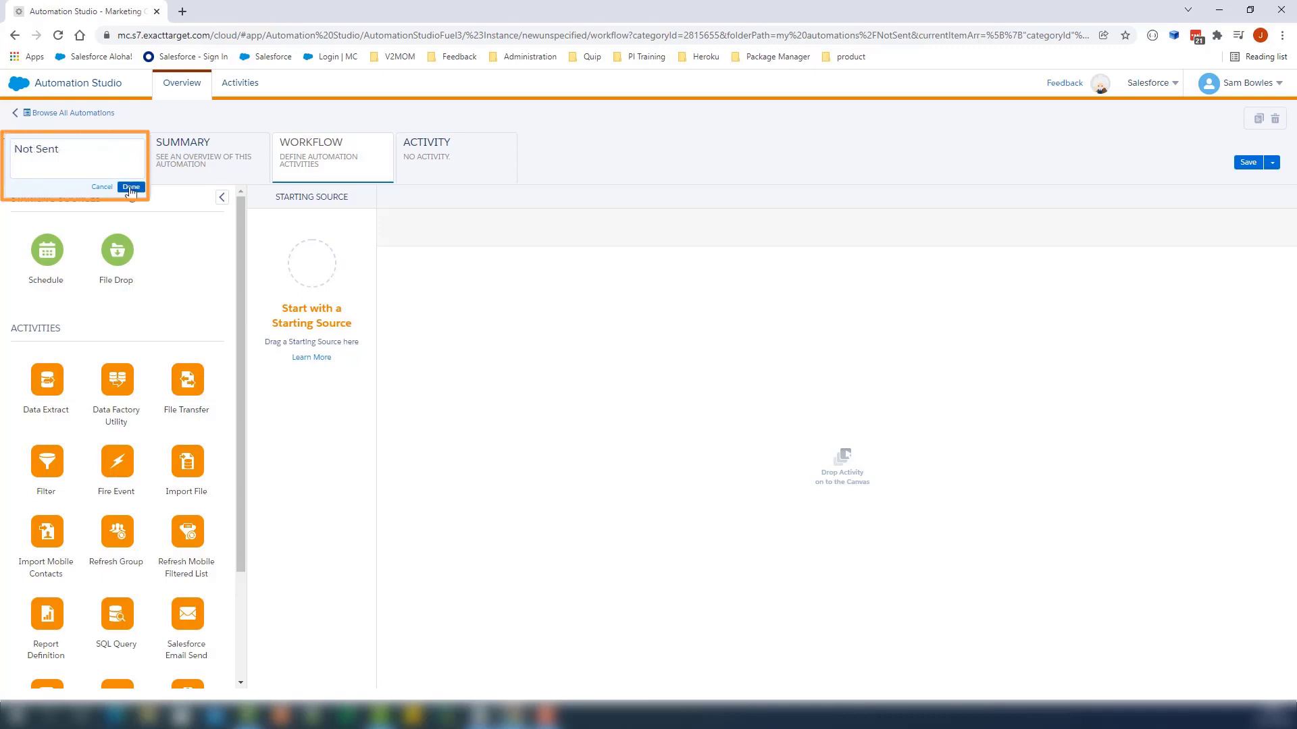
{"action": "left_click", "coordinate": [131, 188]}
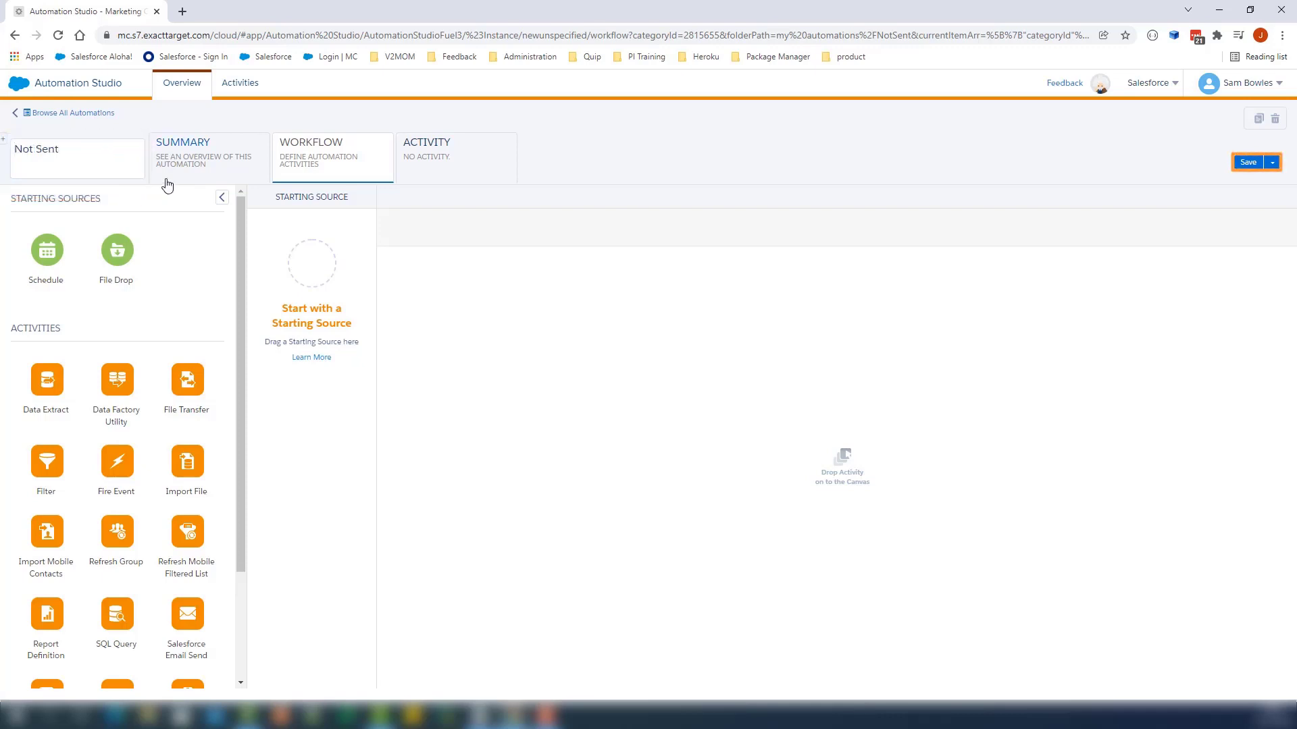
{"action": "left_click", "coordinate": [1246, 163]}
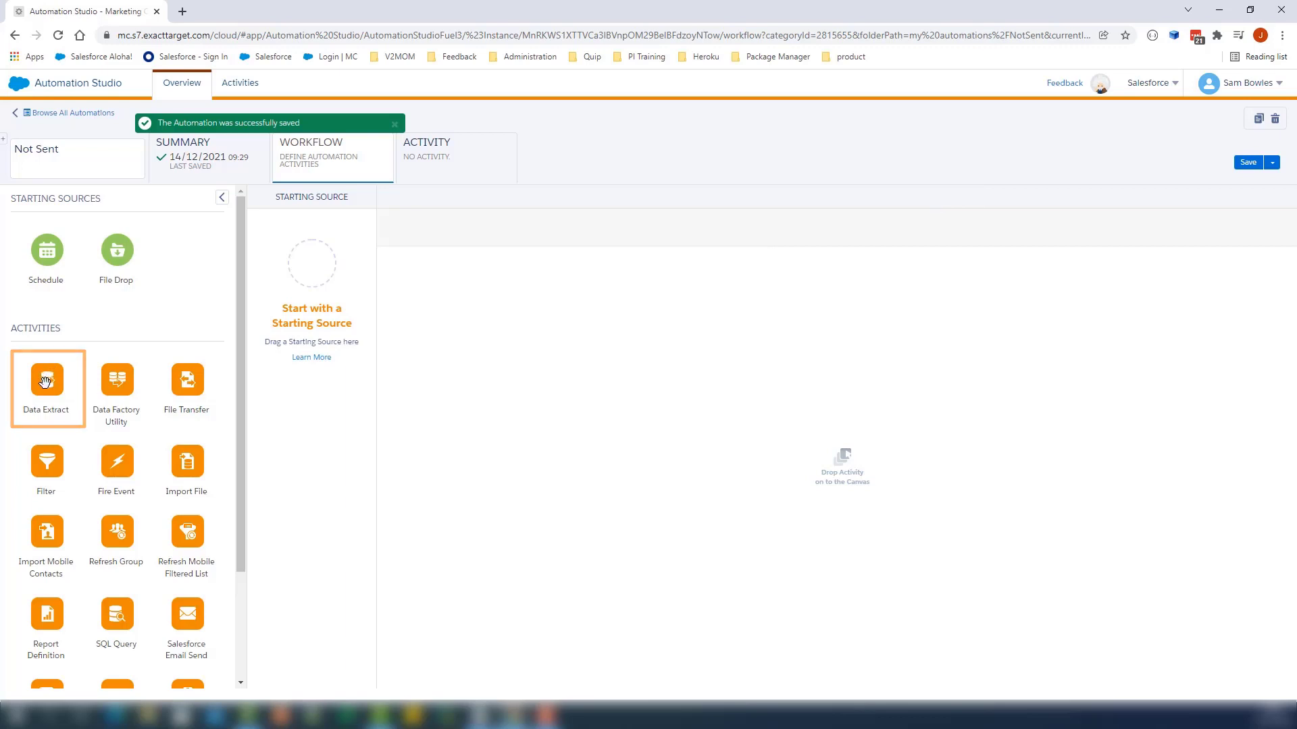
Put a Data Extract in Step 1 and start a new 'My Not Sent Activity' extract outputting NotSentActivity.zip.
{"action": "left_click_drag", "start_coordinate": [43, 381], "coordinate": [472, 315]}
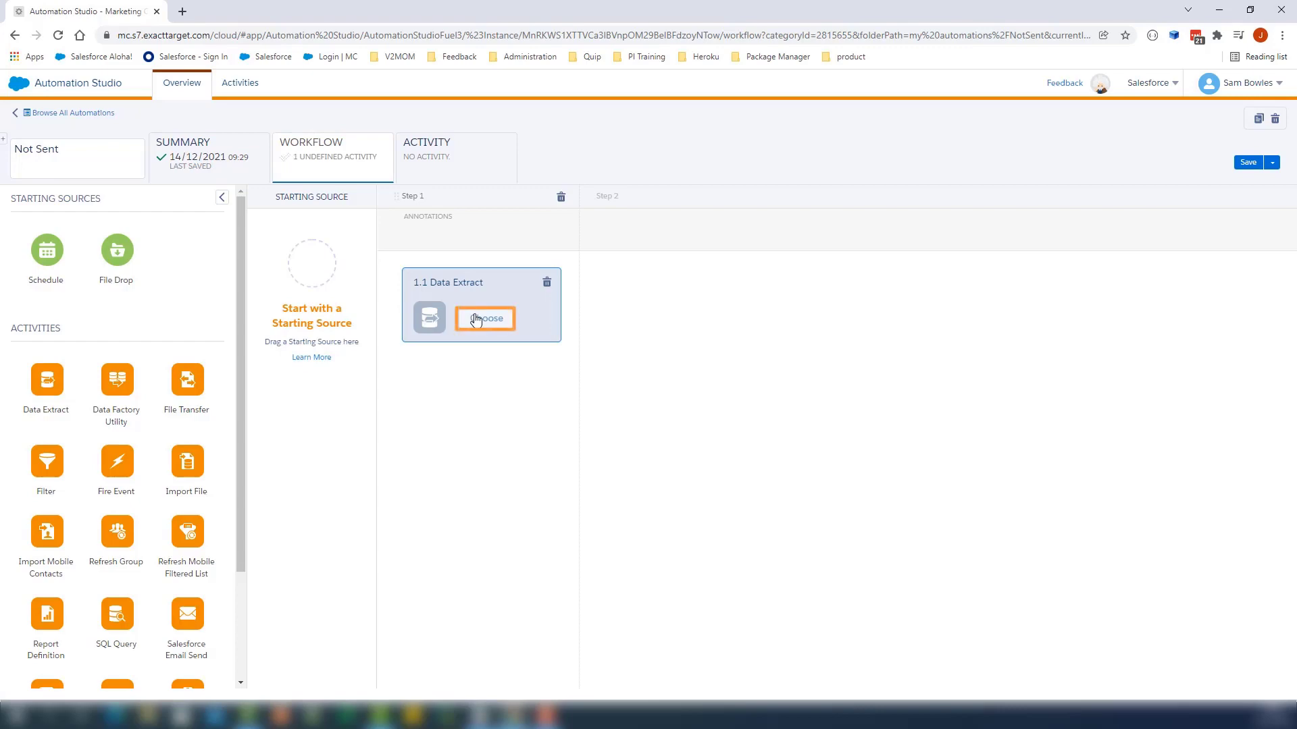
{"action": "left_click", "coordinate": [477, 319]}
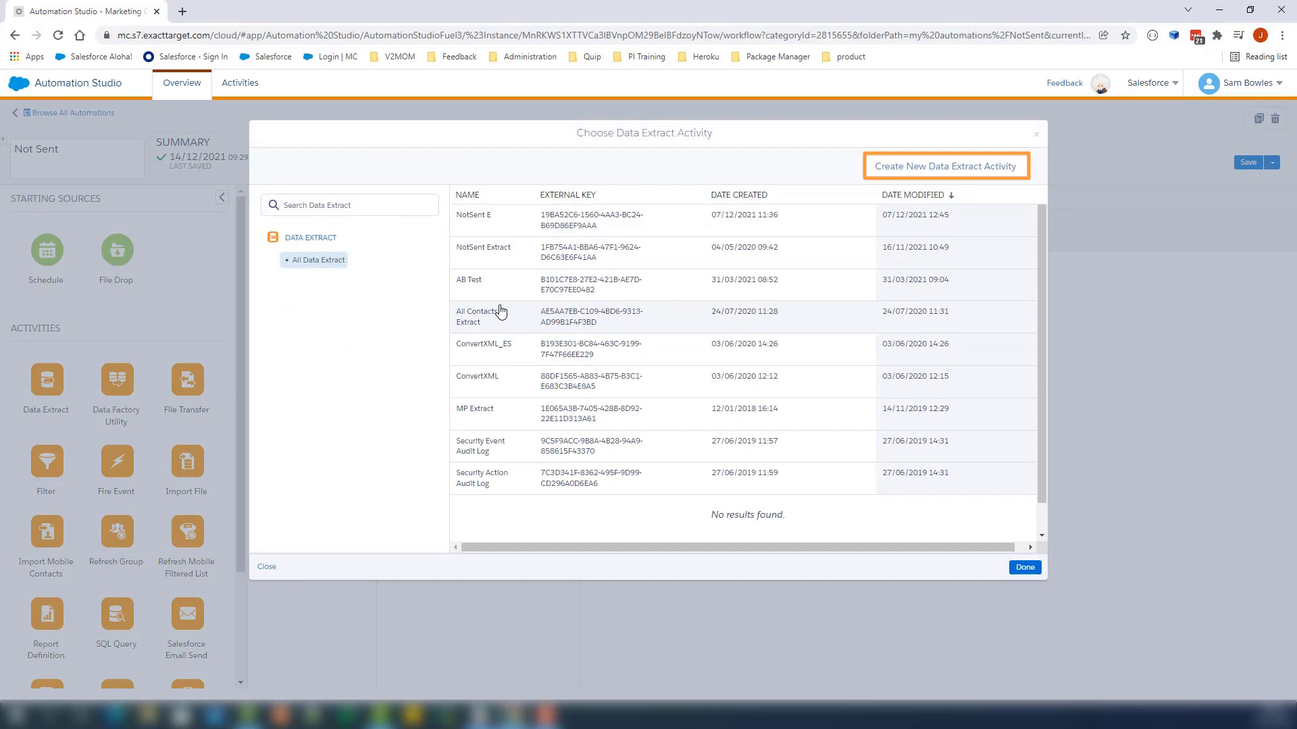
{"action": "left_click", "coordinate": [958, 173]}
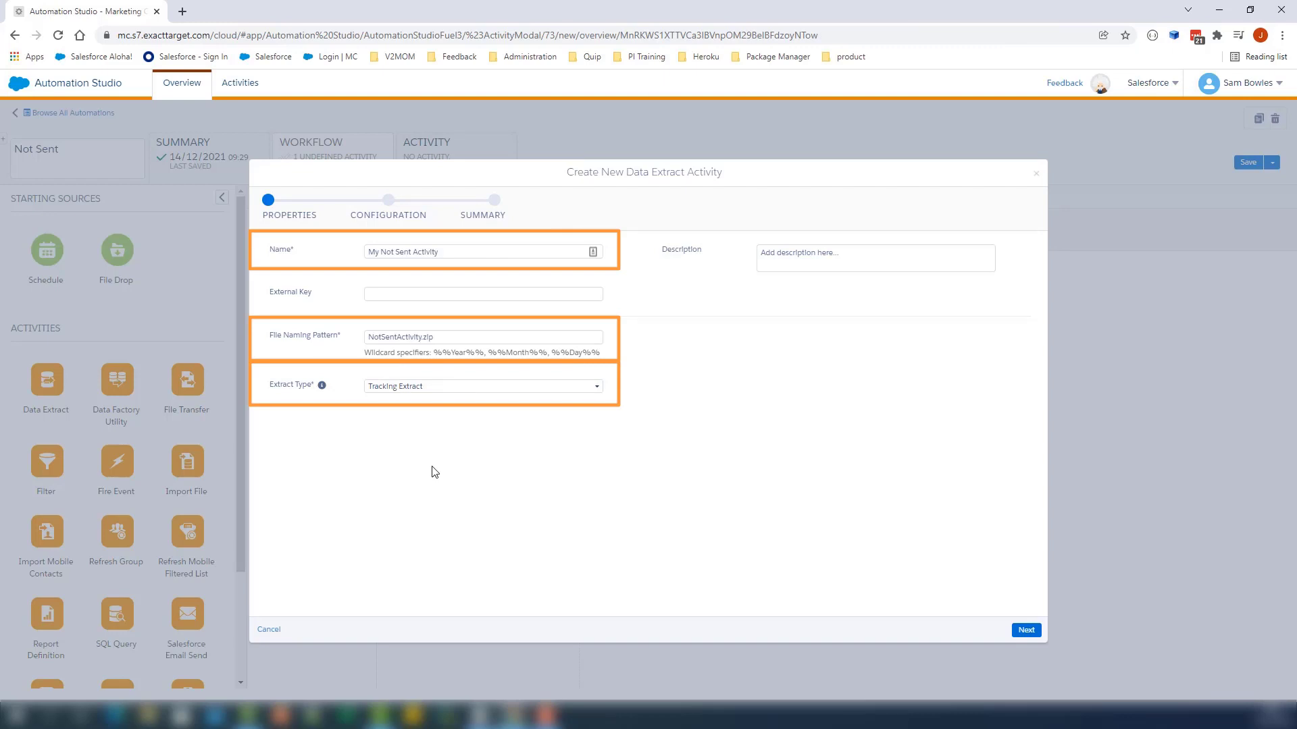
Give the Tracking Extract a 90 Days rolling range and continue to its summary.
{"action": "left_click", "coordinate": [1024, 631]}
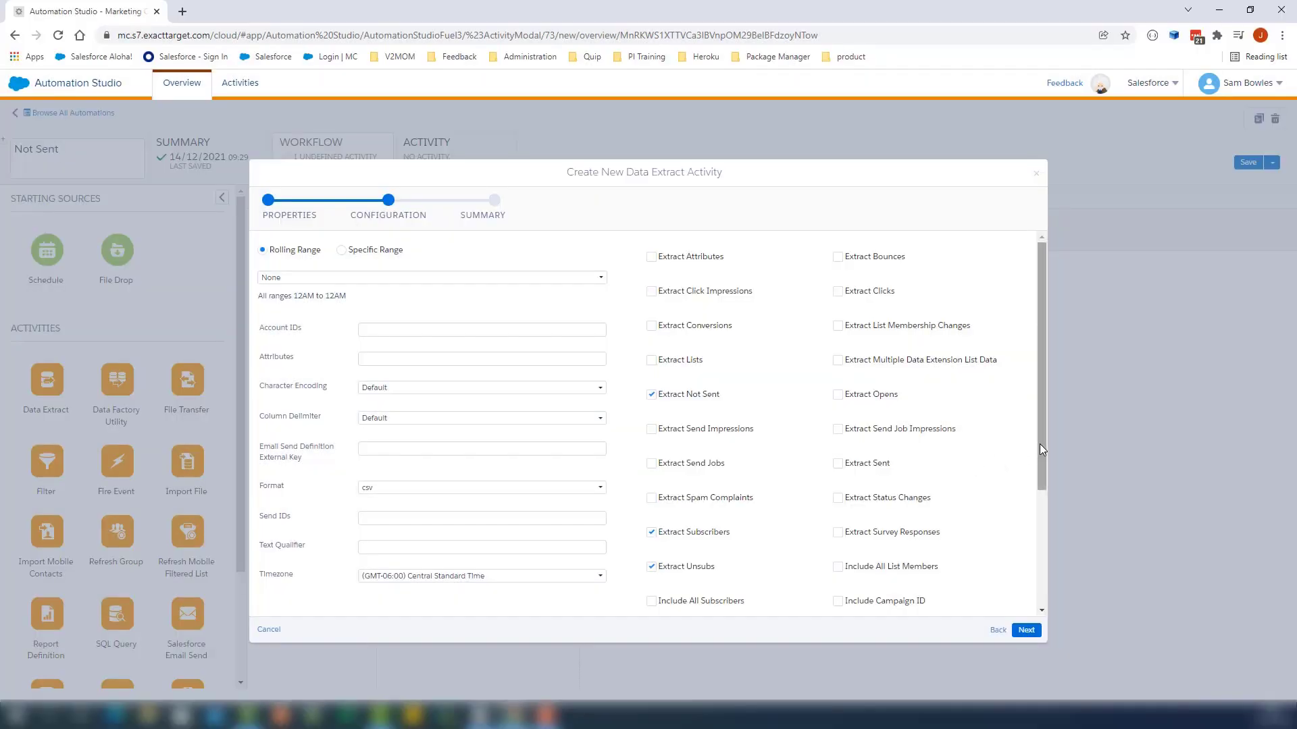
{"action": "left_click_drag", "start_coordinate": [1039, 443], "coordinate": [1038, 445]}
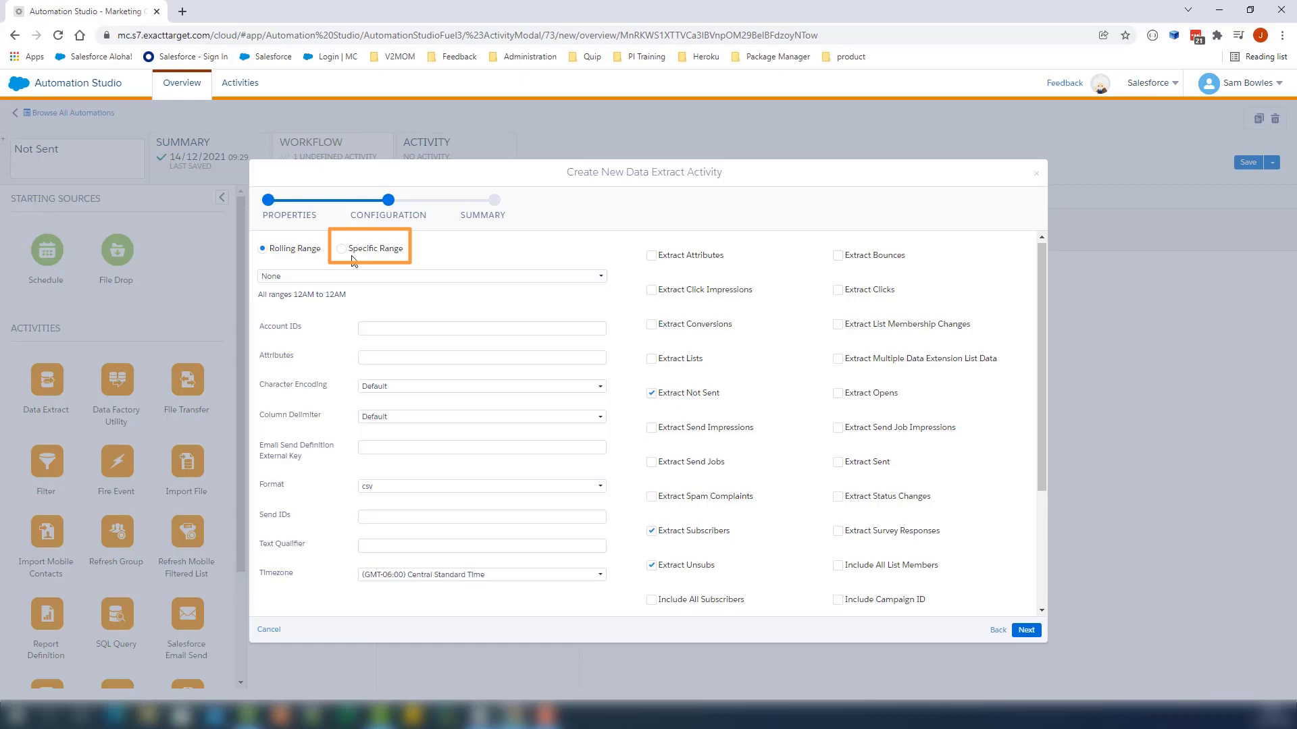
{"action": "left_click", "coordinate": [286, 278]}
{"action": "left_click", "coordinate": [353, 338]}
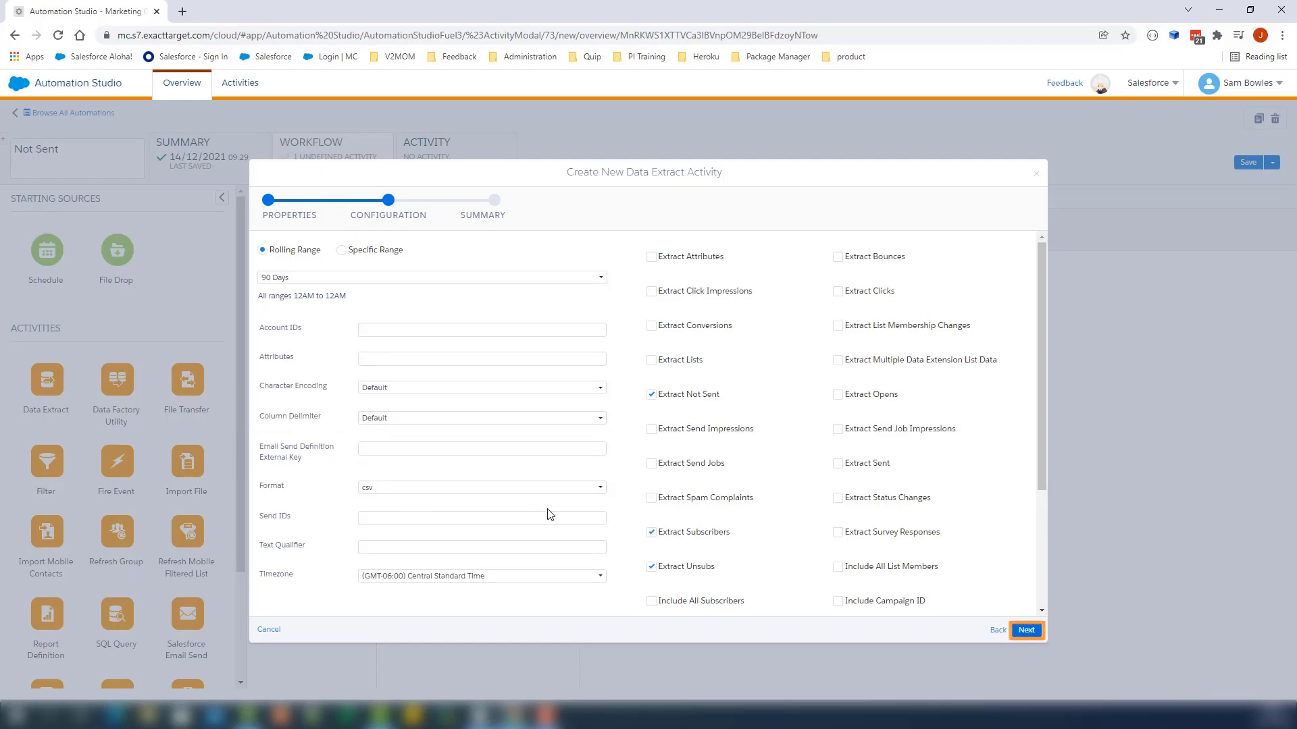
{"action": "left_click", "coordinate": [1026, 630]}
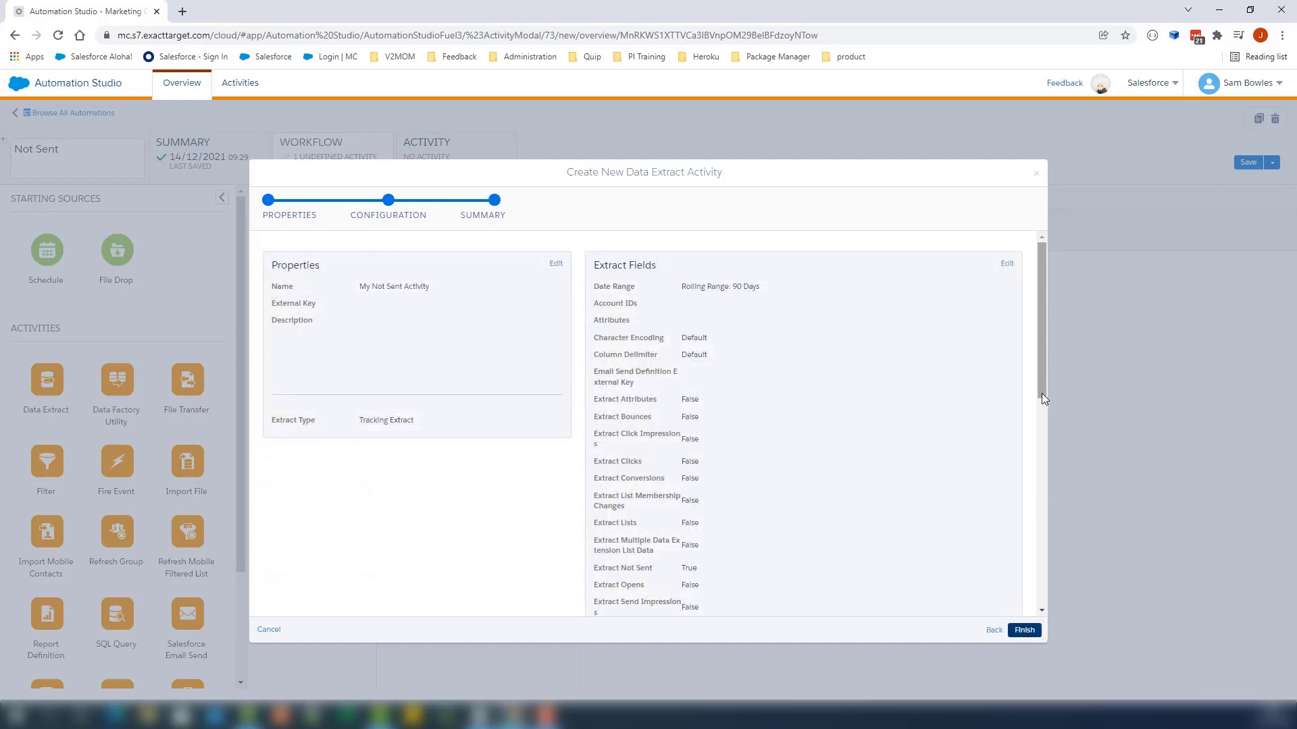
Finish My Not Sent Activity as Step 1's Data Extract and save the automation.
{"action": "left_click_drag", "start_coordinate": [1041, 393], "coordinate": [1013, 387]}
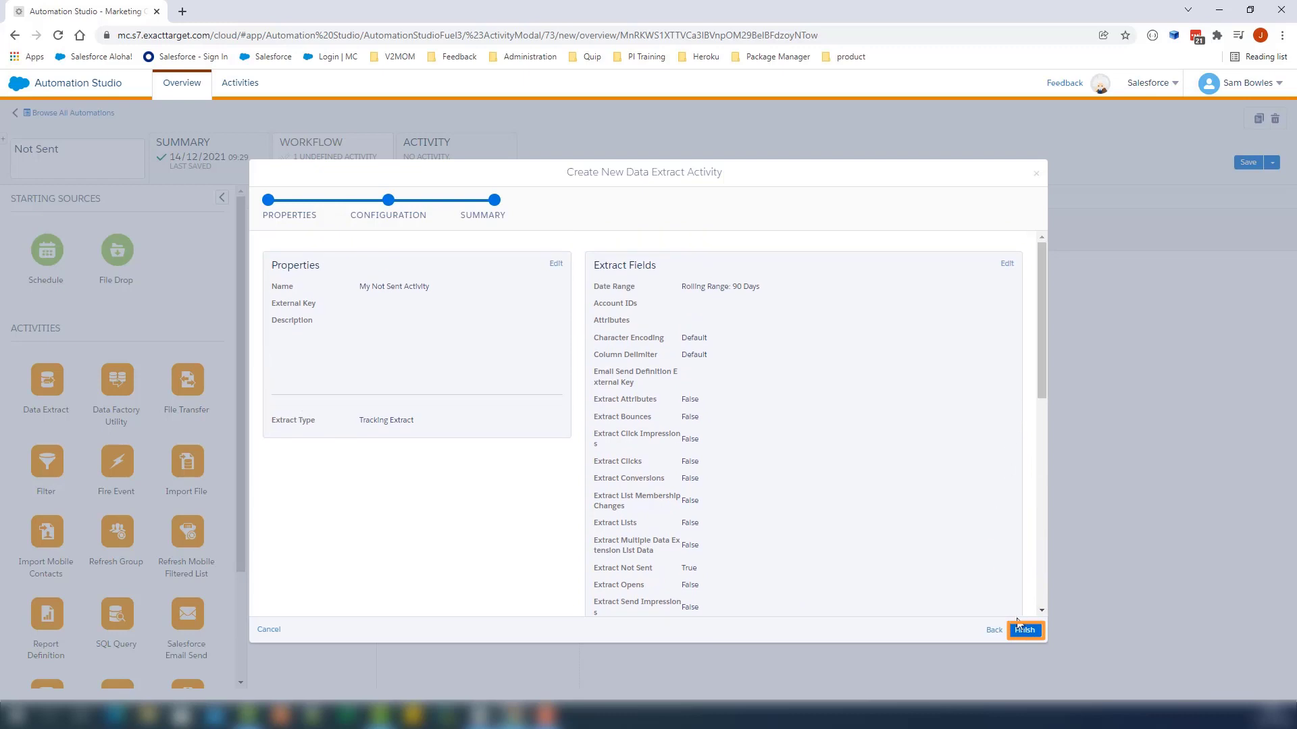
{"action": "left_click", "coordinate": [1023, 630]}
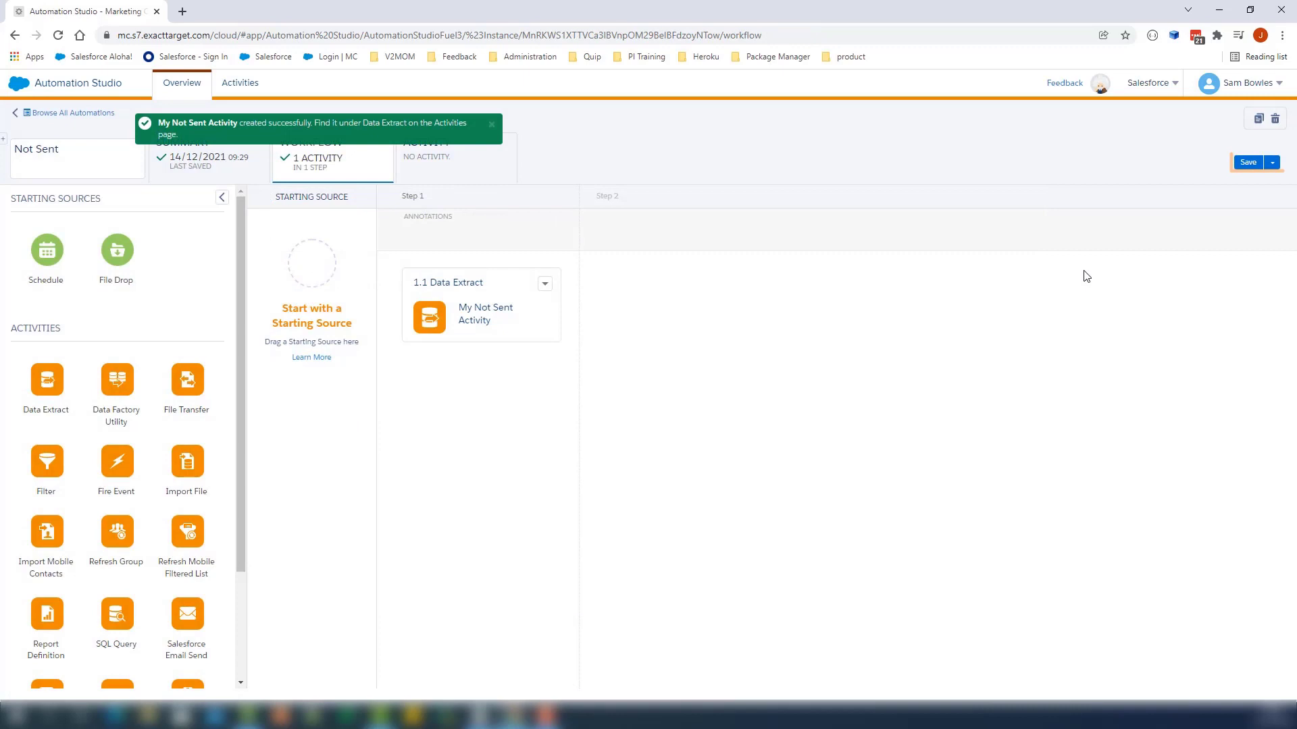
{"action": "left_click", "coordinate": [1247, 162]}
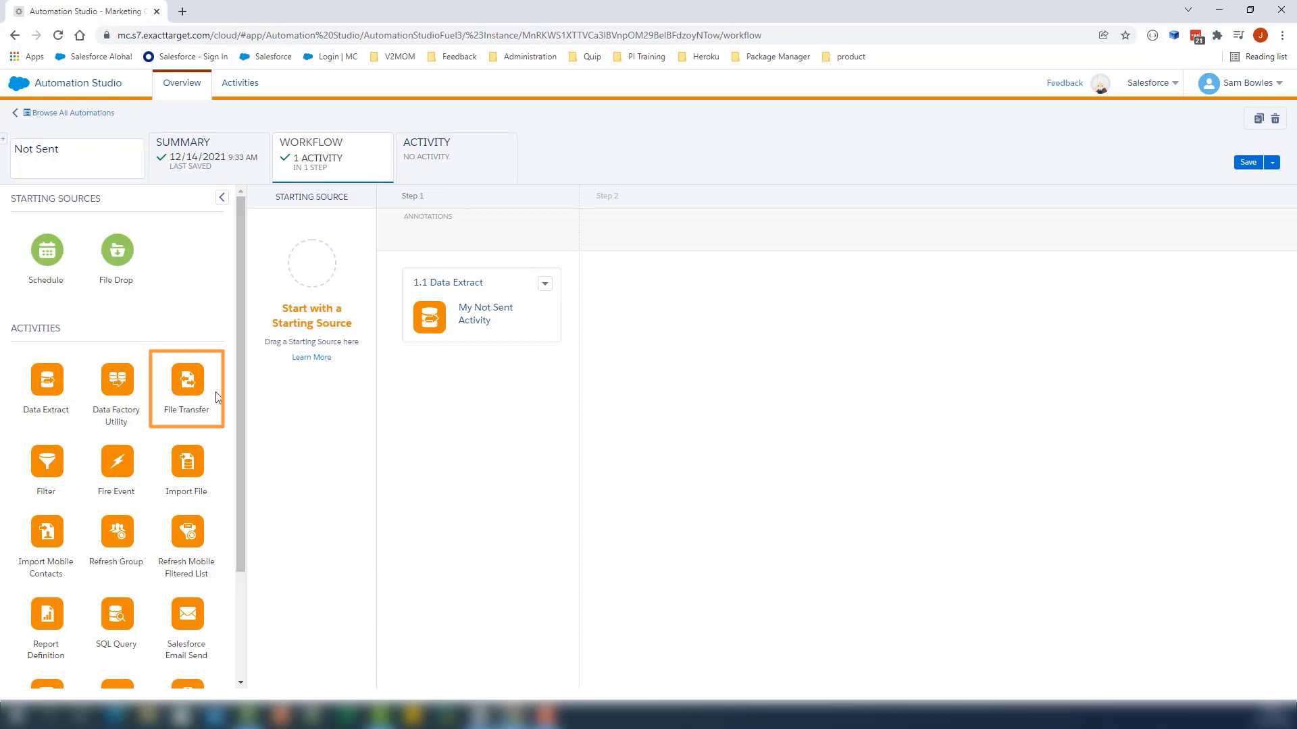
Add a File Transfer at step 2.1 and create a new 'Move a File From Safehouse' activity.
{"action": "left_click_drag", "start_coordinate": [185, 386], "coordinate": [679, 316]}
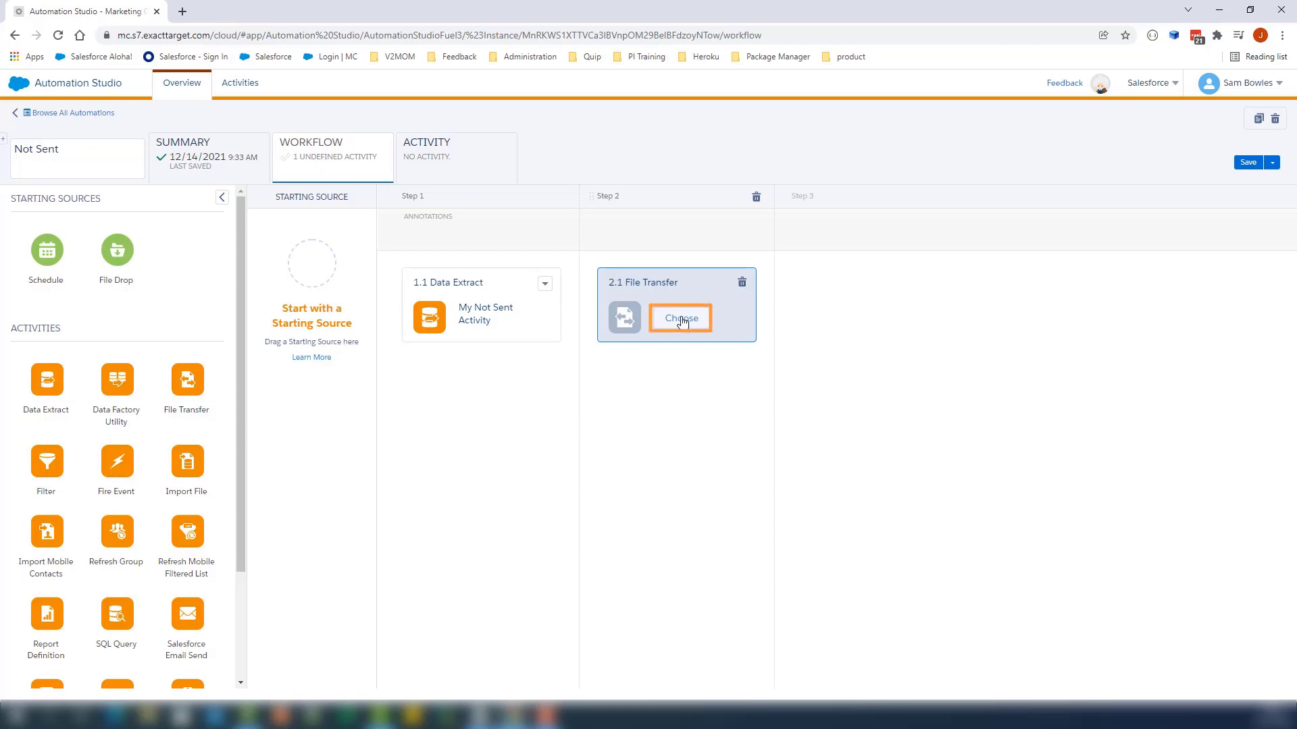
{"action": "left_click", "coordinate": [681, 320]}
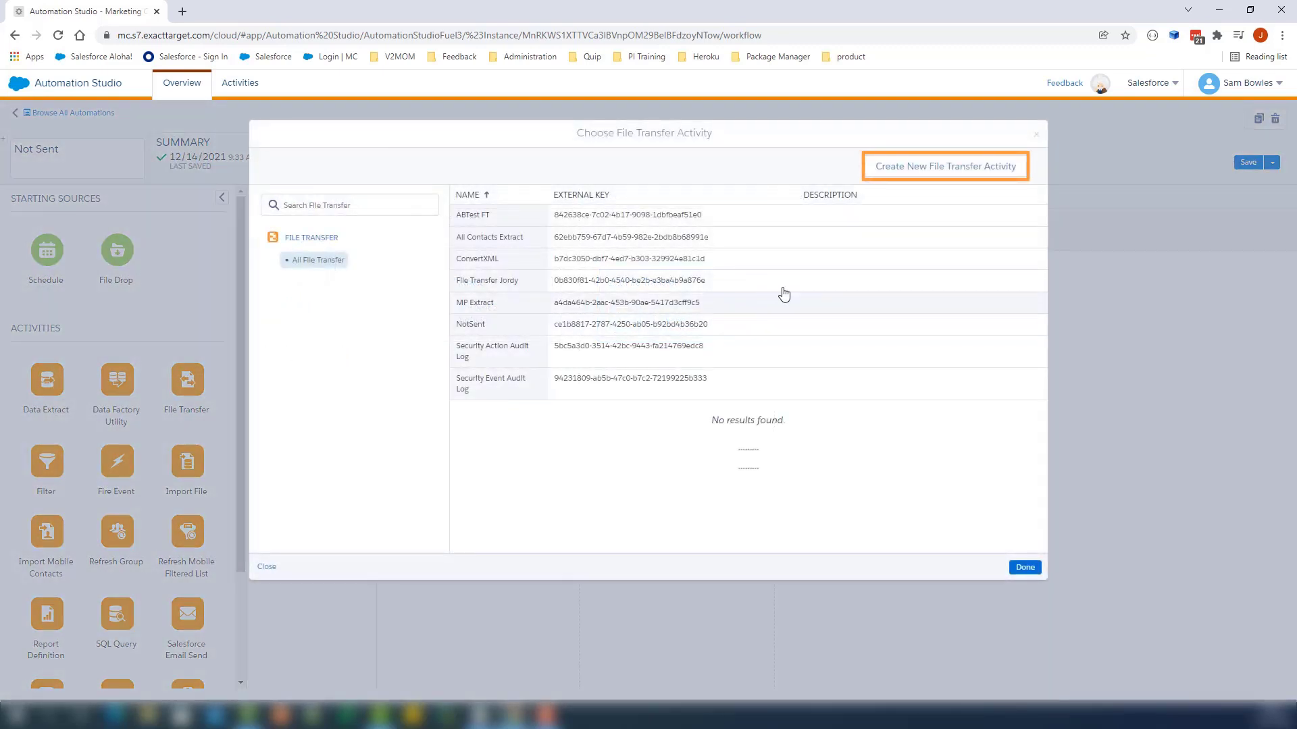
{"action": "left_click", "coordinate": [928, 172]}
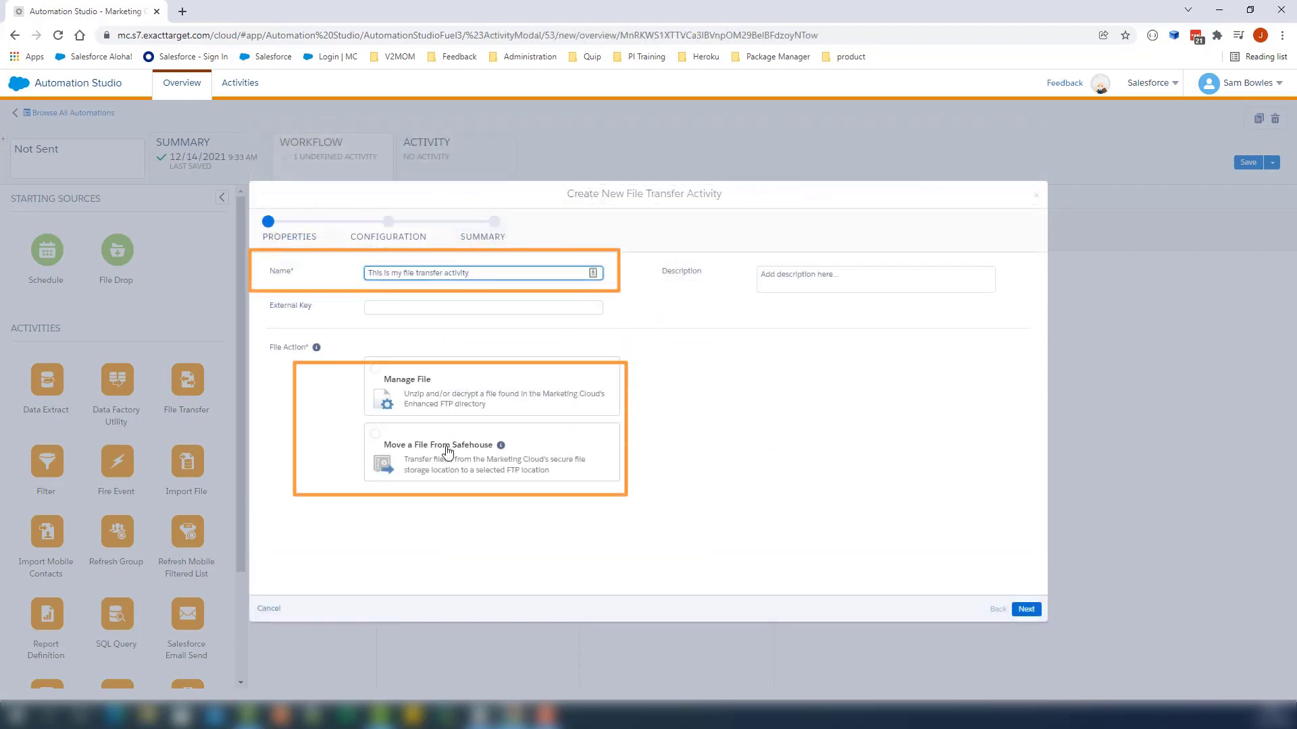
{"action": "left_click", "coordinate": [447, 452]}
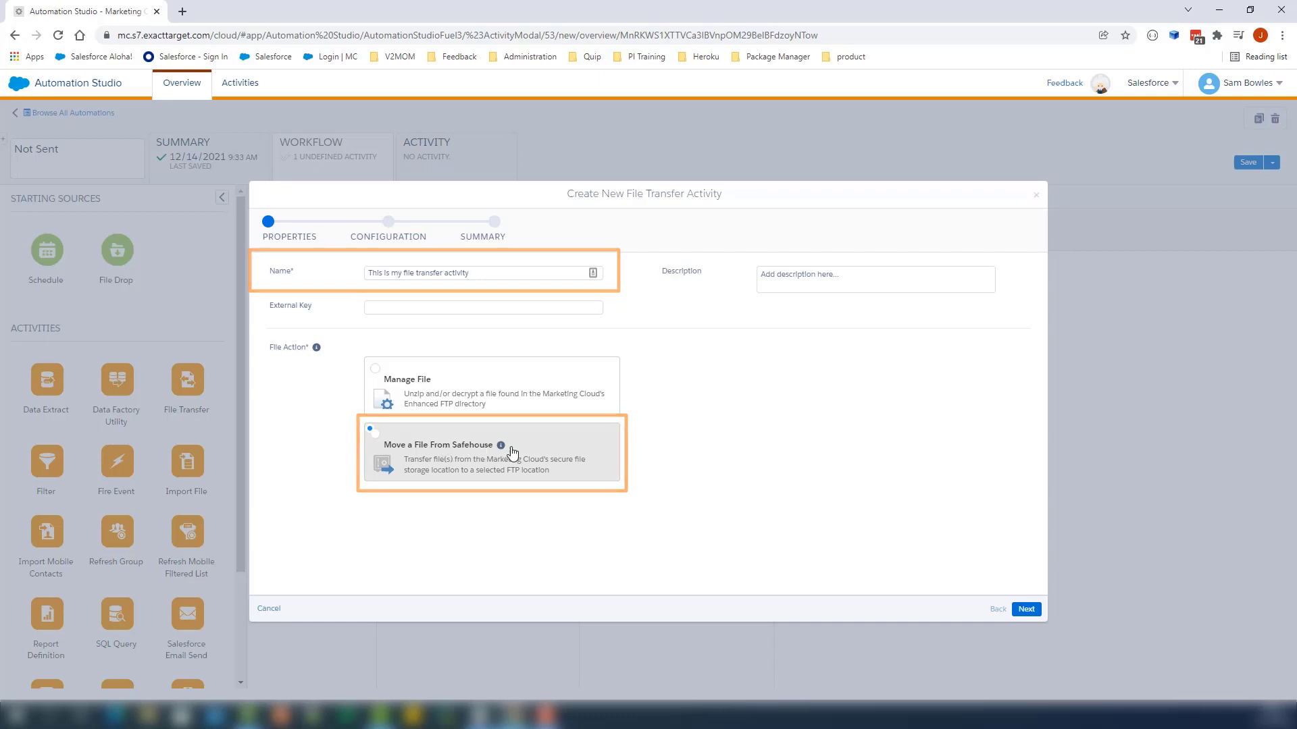
{"action": "left_click", "coordinate": [1026, 609]}
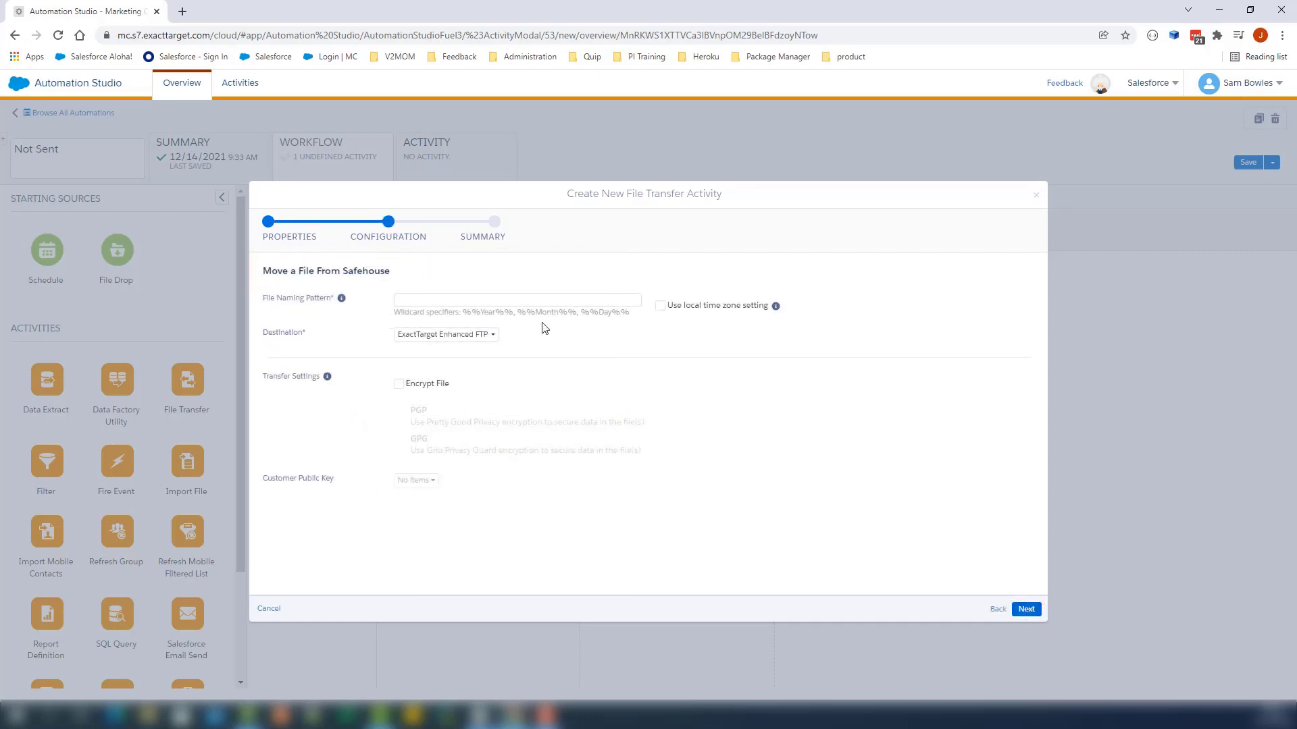
Set file pattern NotSentActivity.zip with ExactTarget Enhanced FTP destination and finish the activity.
{"action": "left_click", "coordinate": [503, 301]}
{"action": "type", "text": "NotSentActivity.zip"}
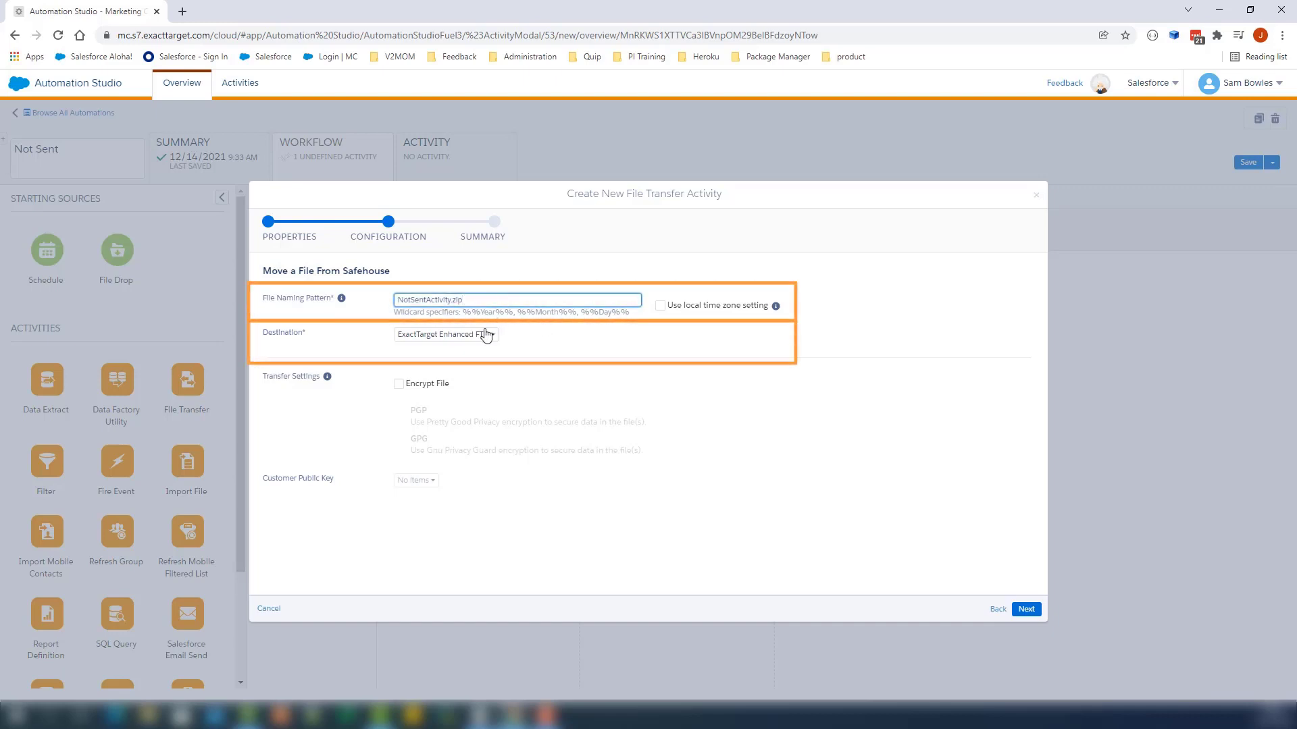
{"action": "left_click", "coordinate": [459, 341]}
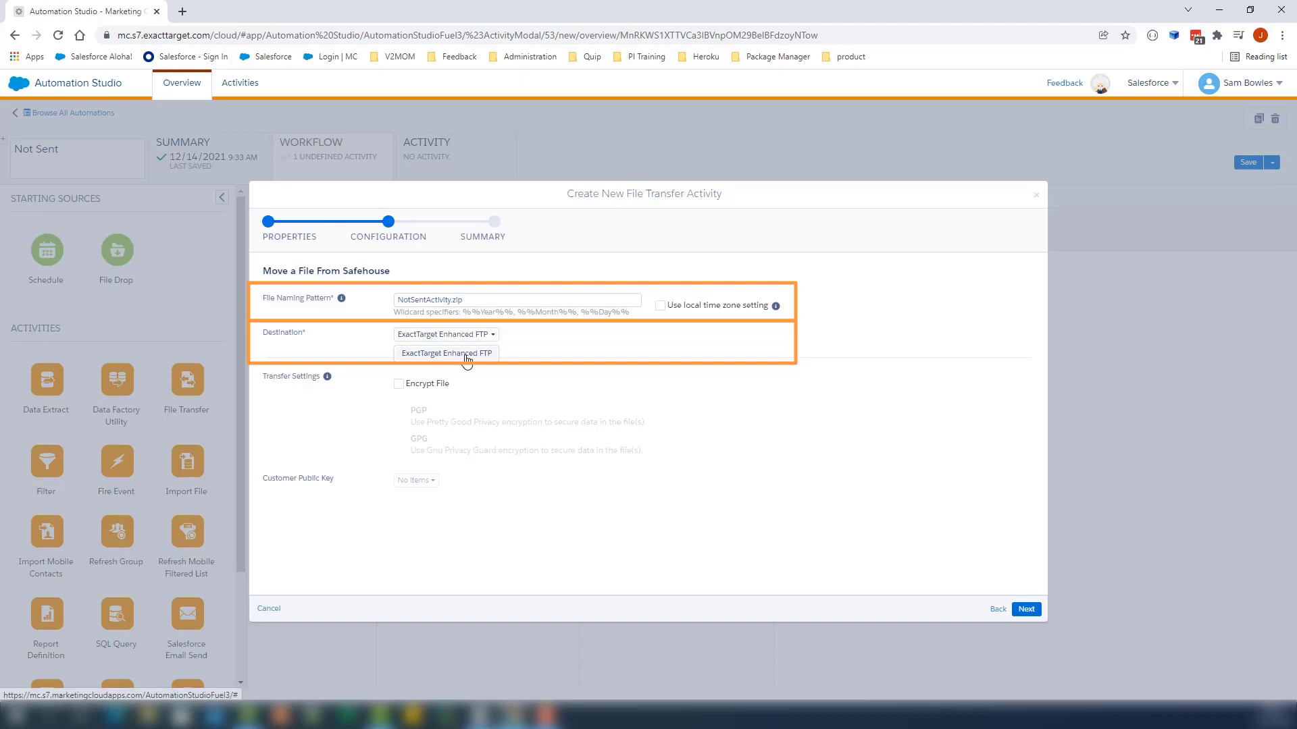
{"action": "left_click", "coordinate": [466, 359]}
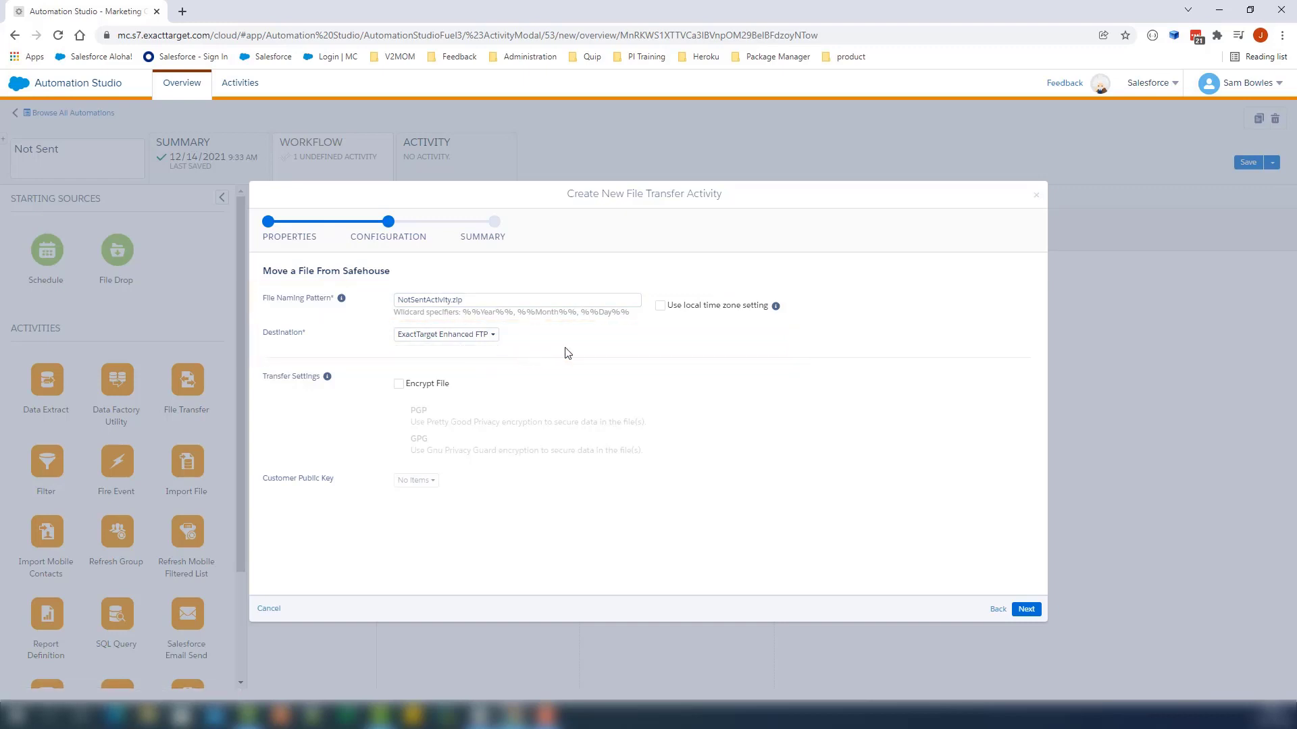
{"action": "left_click", "coordinate": [1024, 611]}
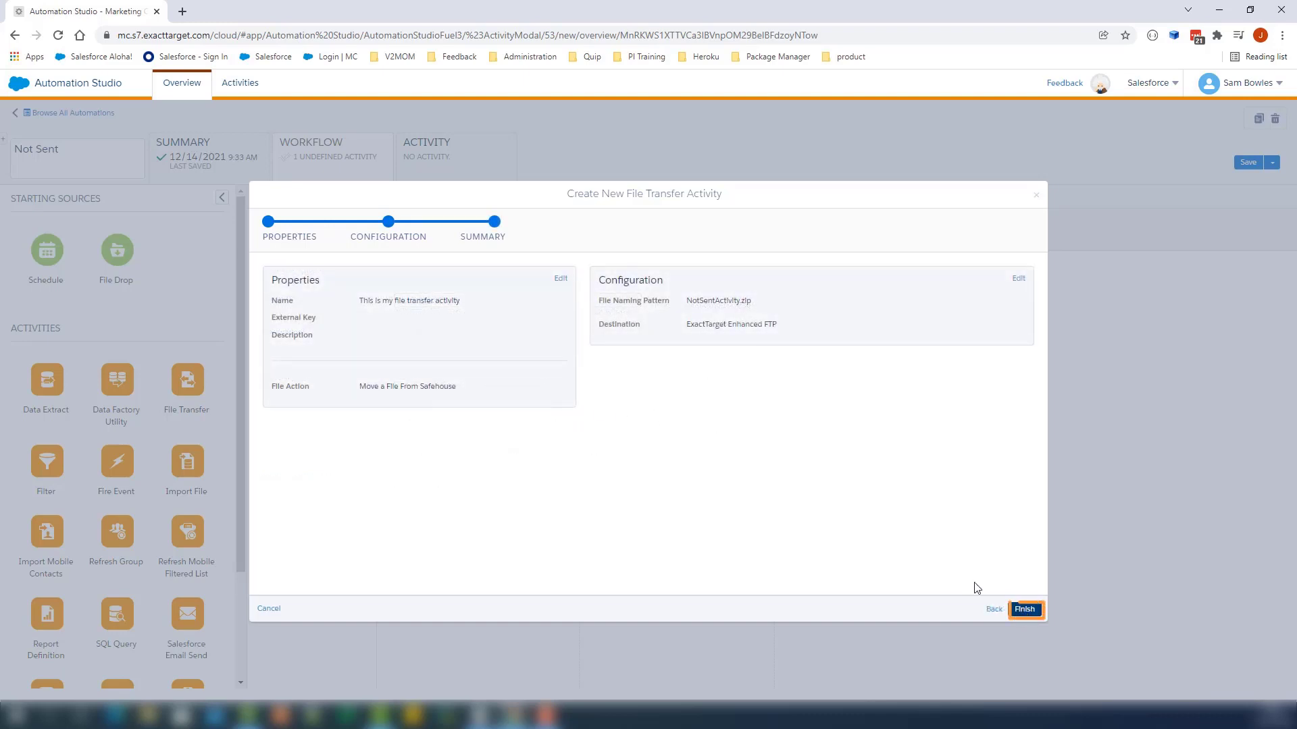
{"action": "left_click", "coordinate": [1025, 610]}
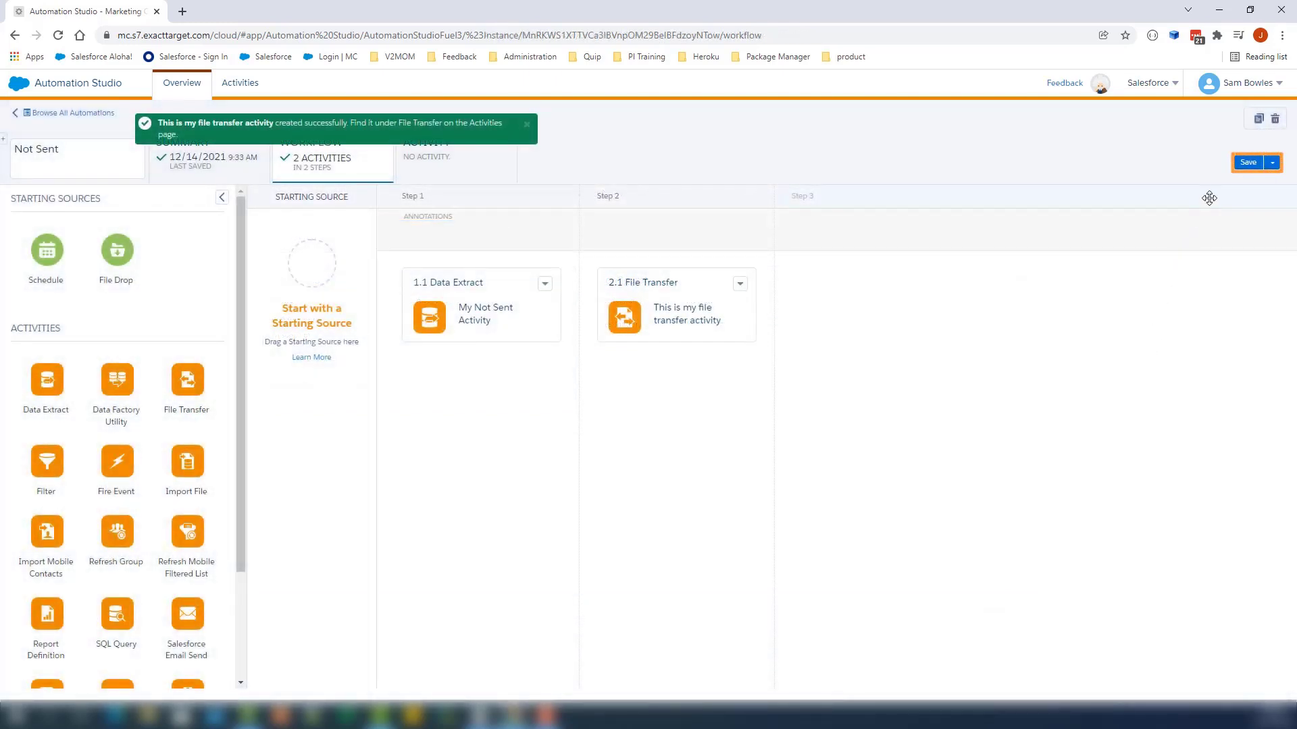
Save, add a Schedule starting source, and run both activities once immediately.
{"action": "left_click", "coordinate": [1247, 164]}
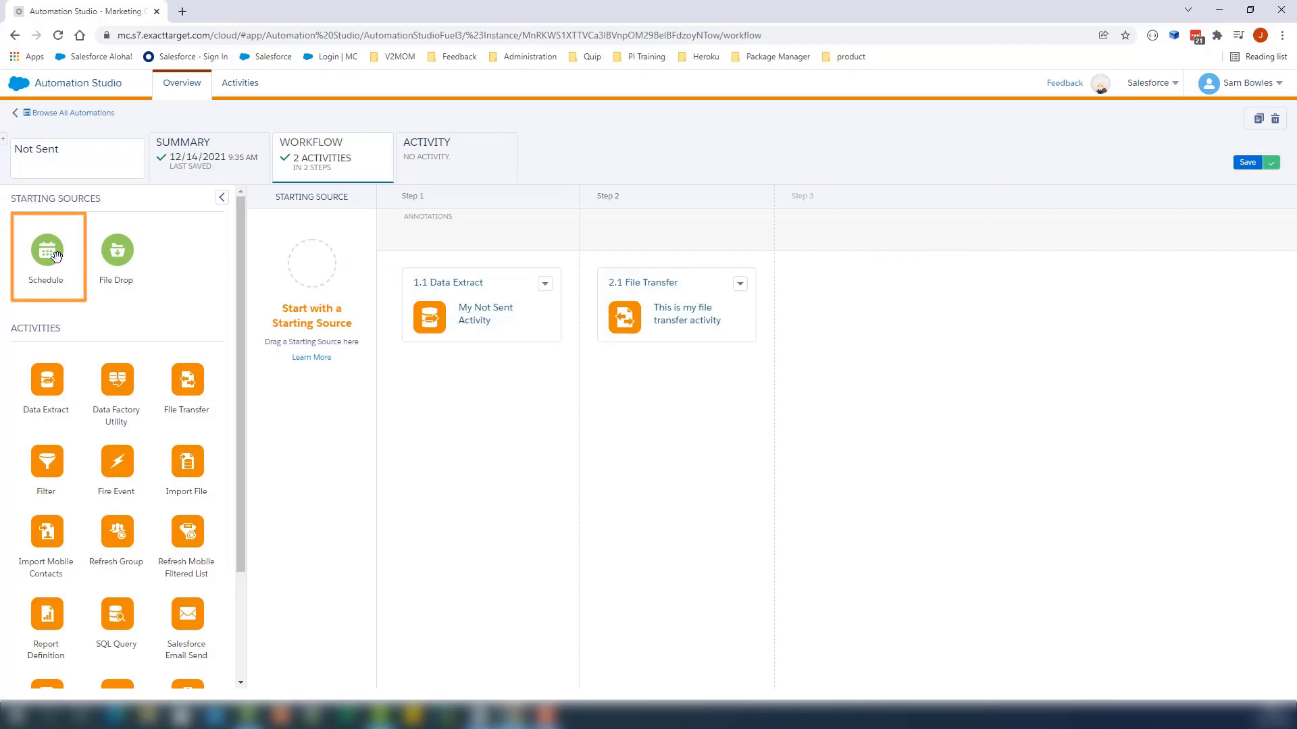
{"action": "left_click_drag", "start_coordinate": [48, 252], "coordinate": [312, 271]}
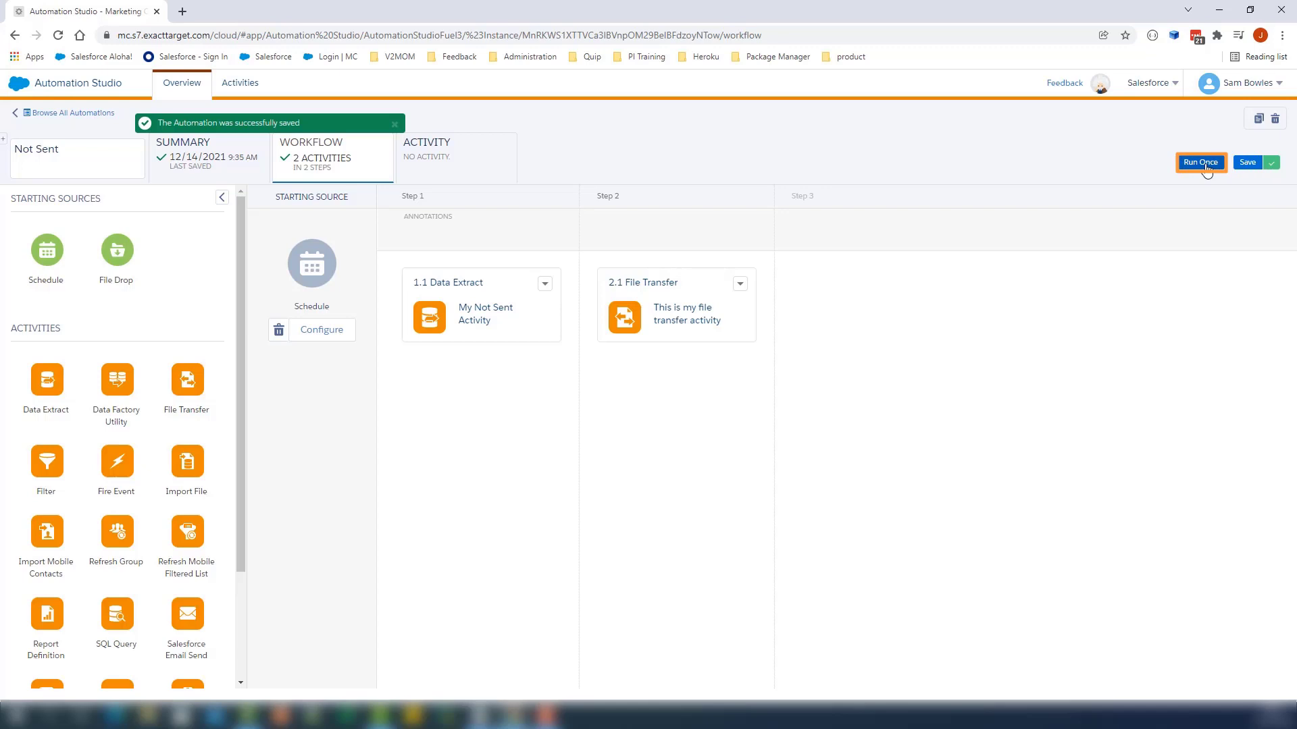
{"action": "left_click", "coordinate": [1206, 169]}
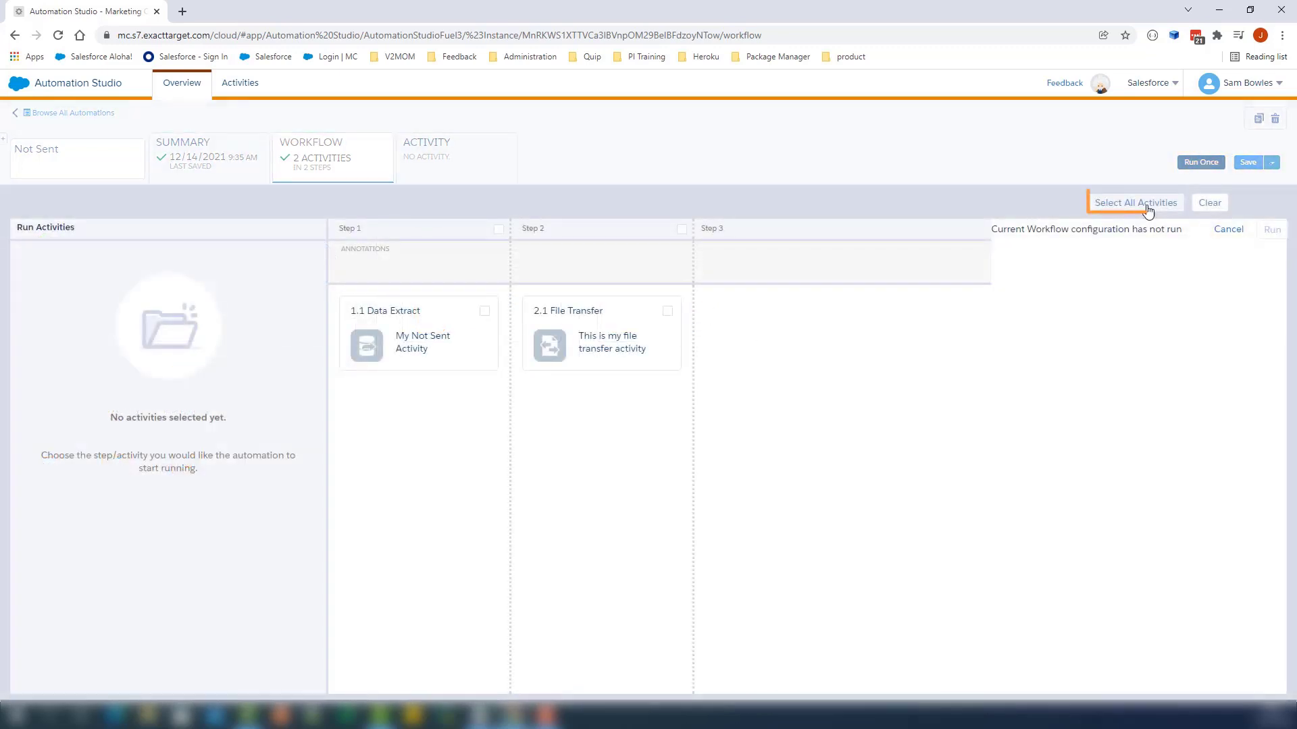
{"action": "left_click", "coordinate": [1141, 203]}
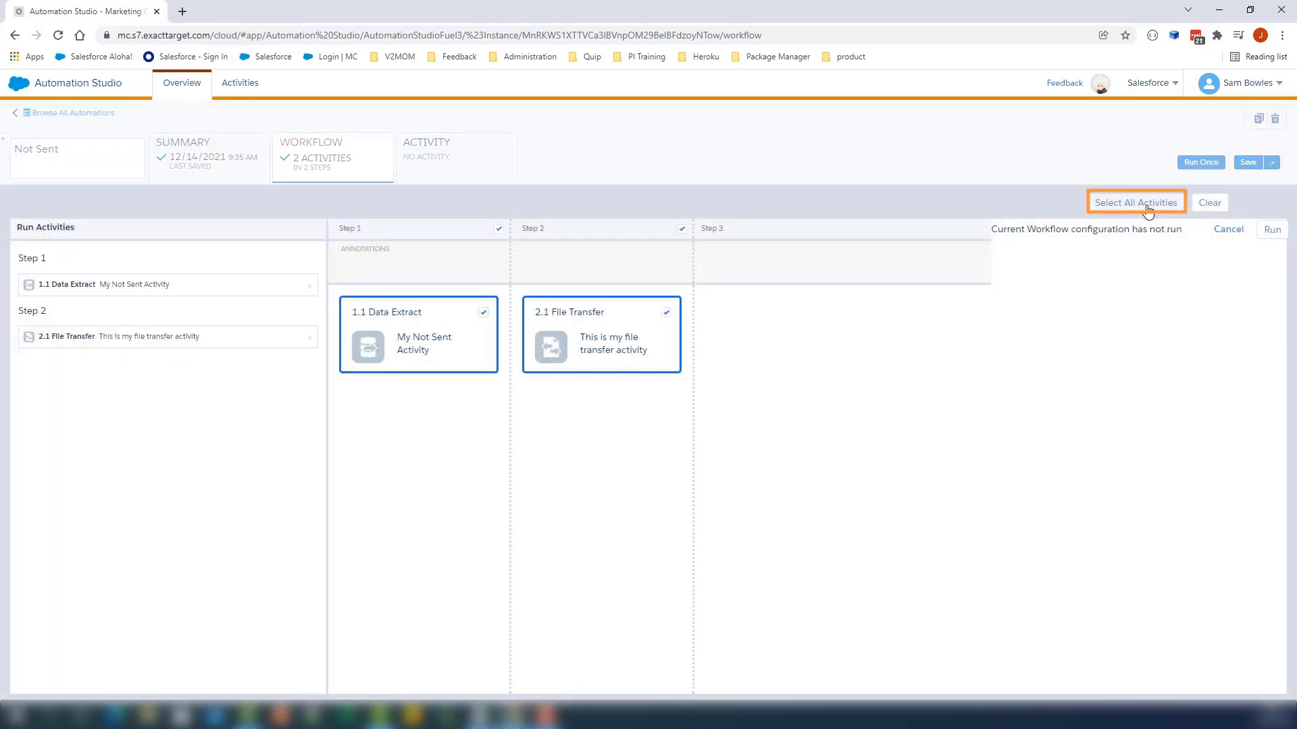
{"action": "left_click", "coordinate": [1272, 231]}
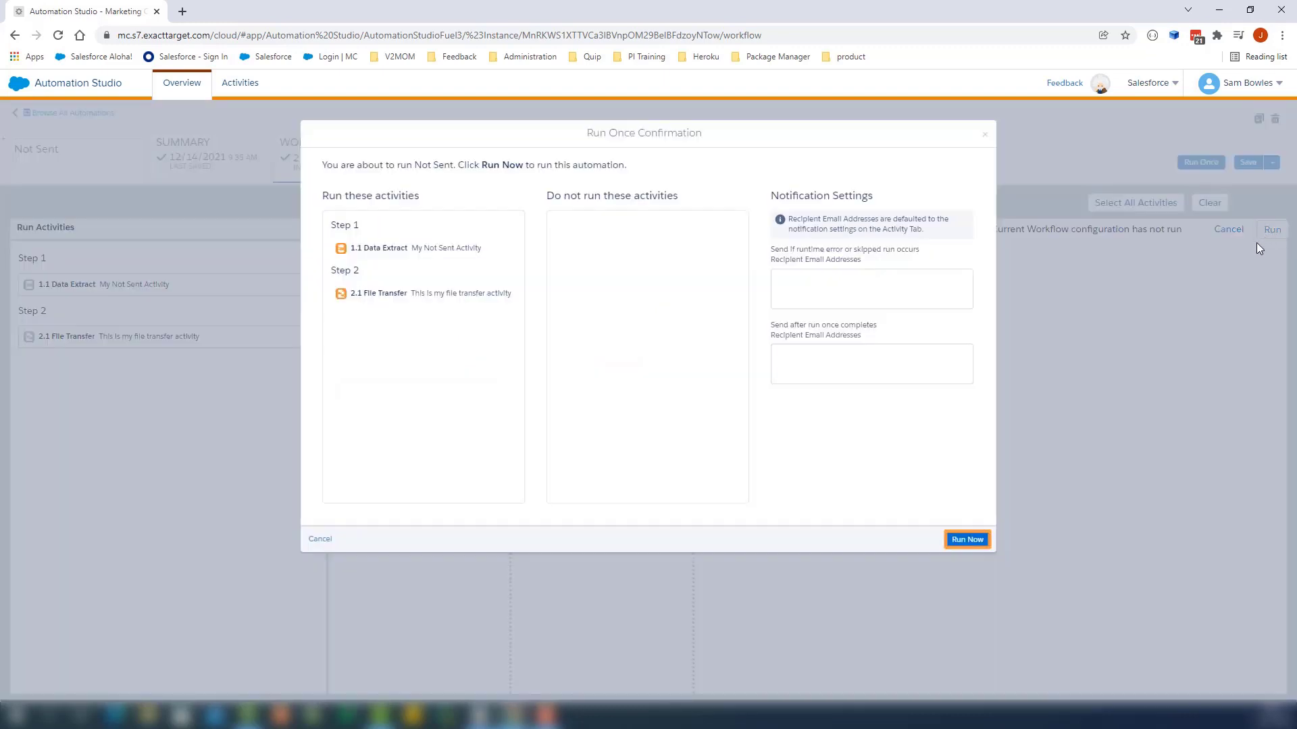
{"action": "left_click", "coordinate": [975, 543]}
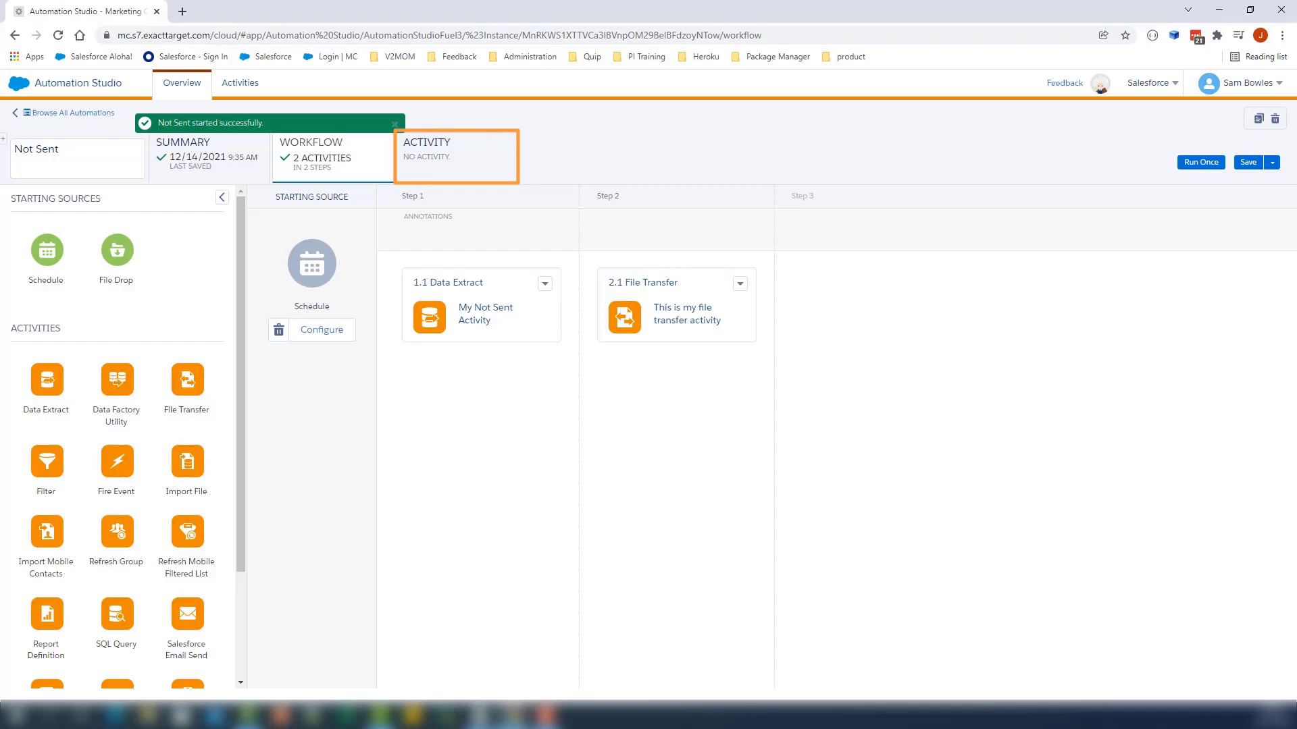
Open the Activity run log to confirm the run completed with 100% success.
{"action": "left_click", "coordinate": [446, 169]}
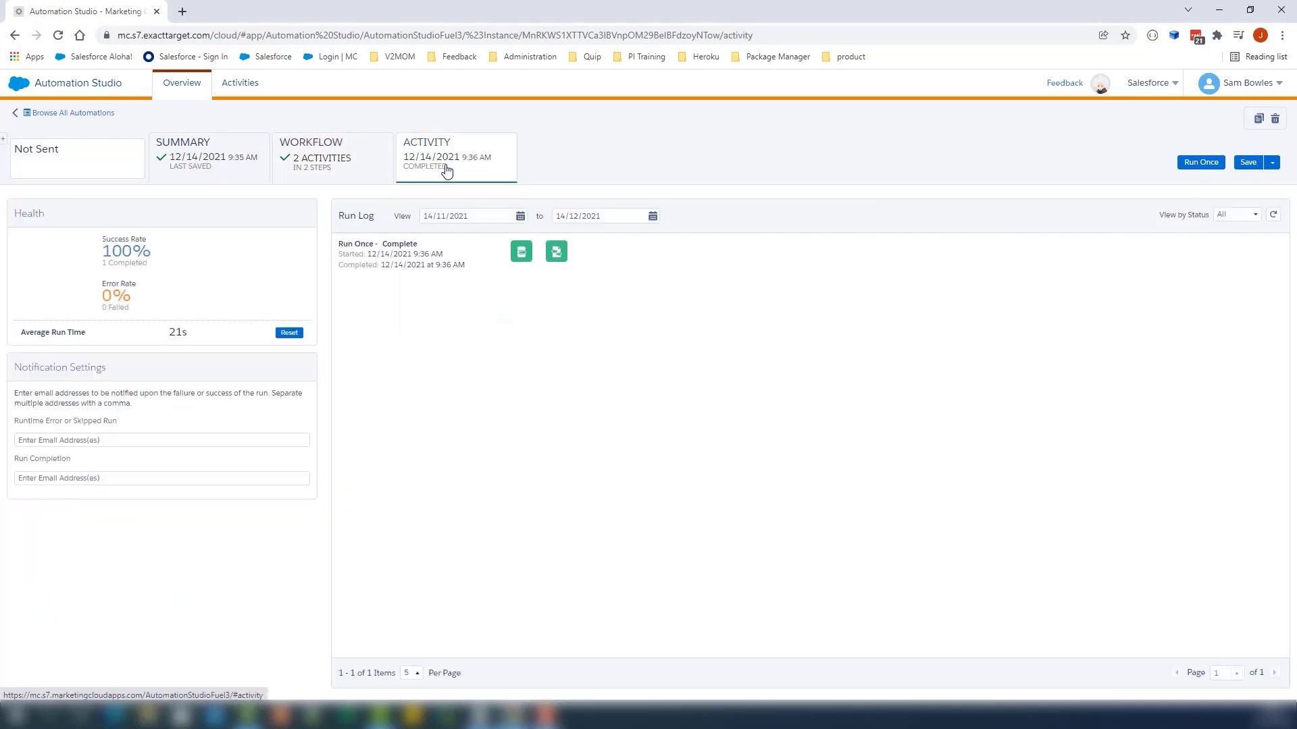